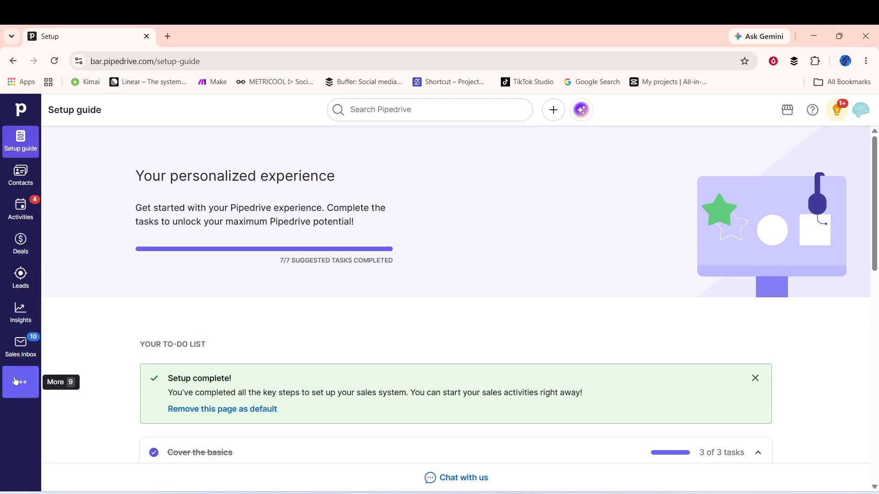
# Step: Start a new Insights goal for the Deal entity with the Progressed goal type, and continue to its details
pyautogui.click(22, 311)
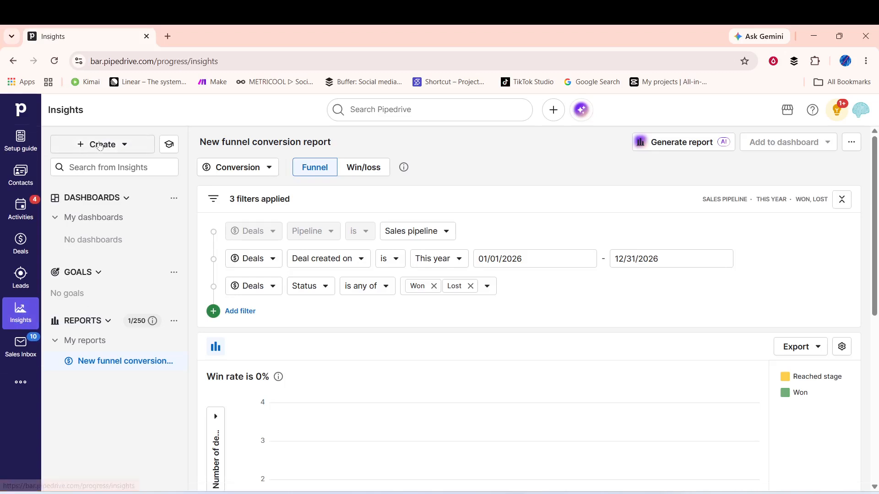
pyautogui.click(97, 152)
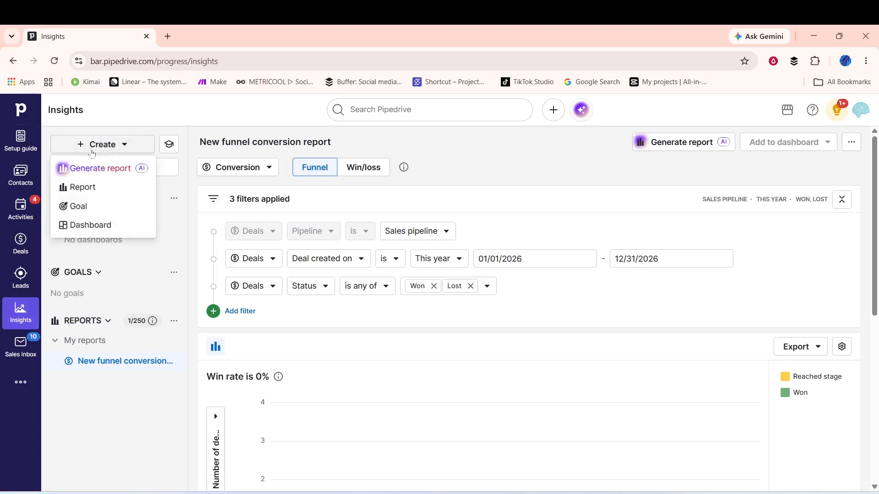
pyautogui.click(69, 208)
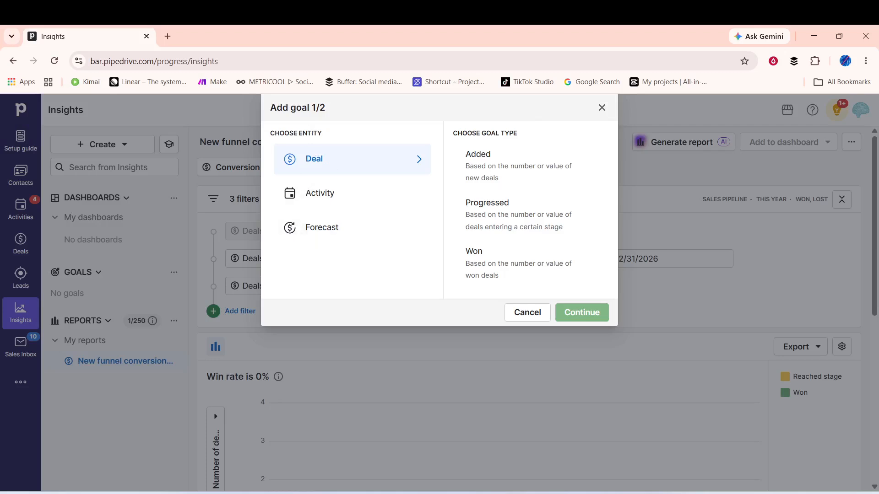
pyautogui.moveTo(270, 133); pyautogui.dragTo(329, 141)
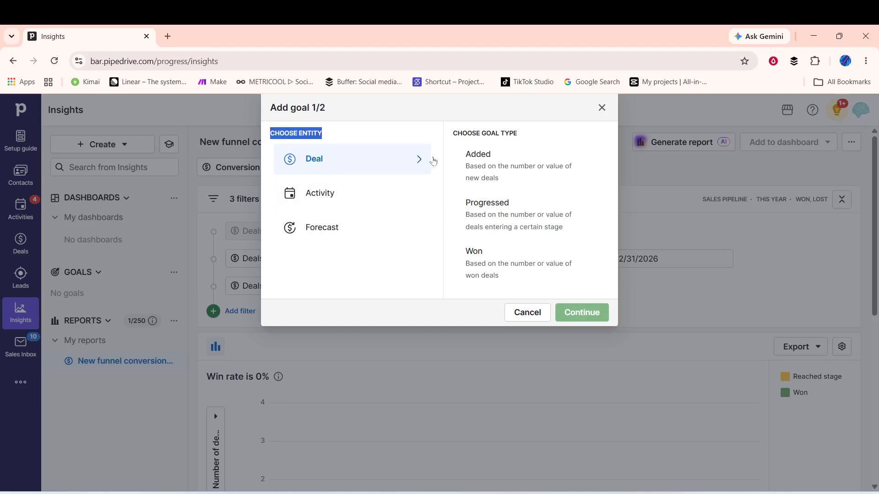
pyautogui.click(378, 200)
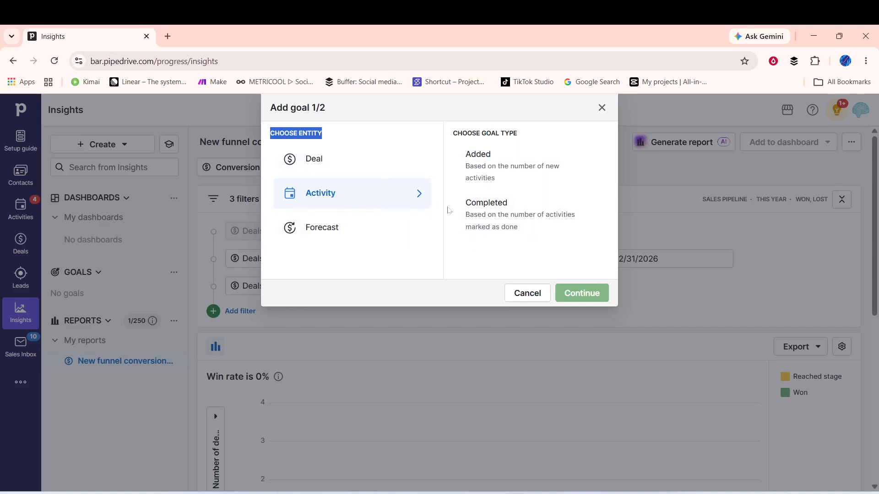
pyautogui.click(384, 226)
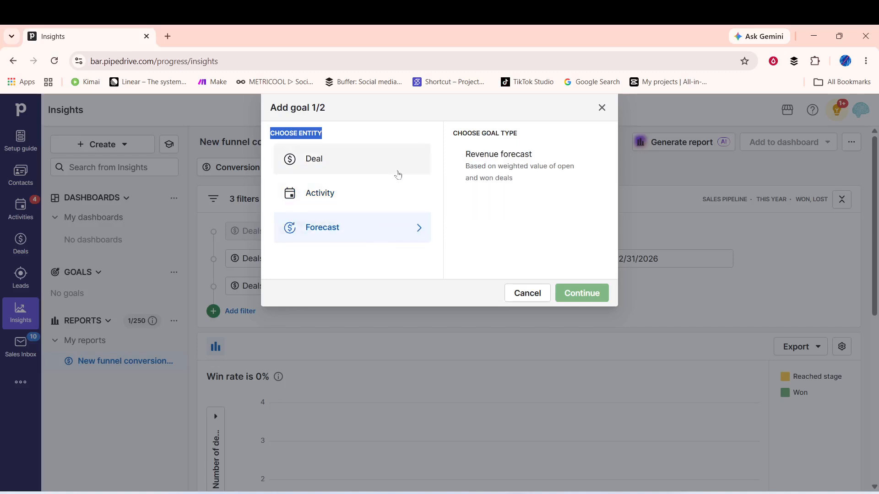
pyautogui.click(397, 175)
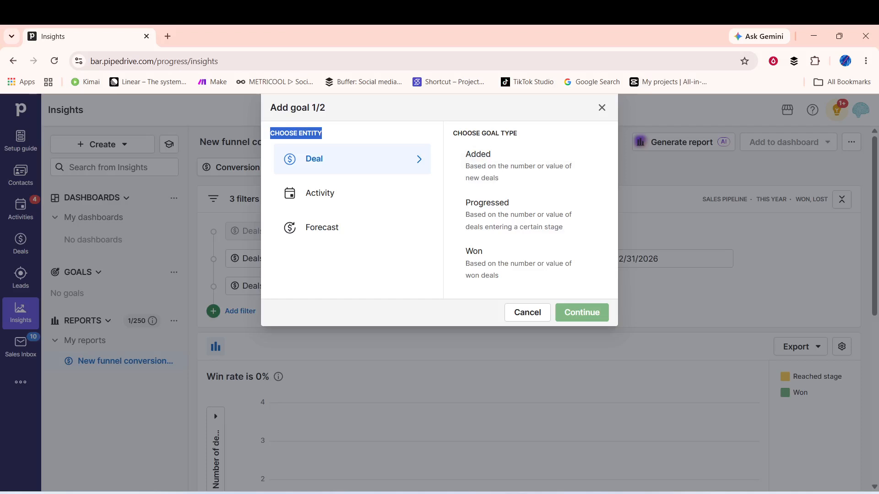
pyautogui.moveTo(452, 133); pyautogui.dragTo(541, 144)
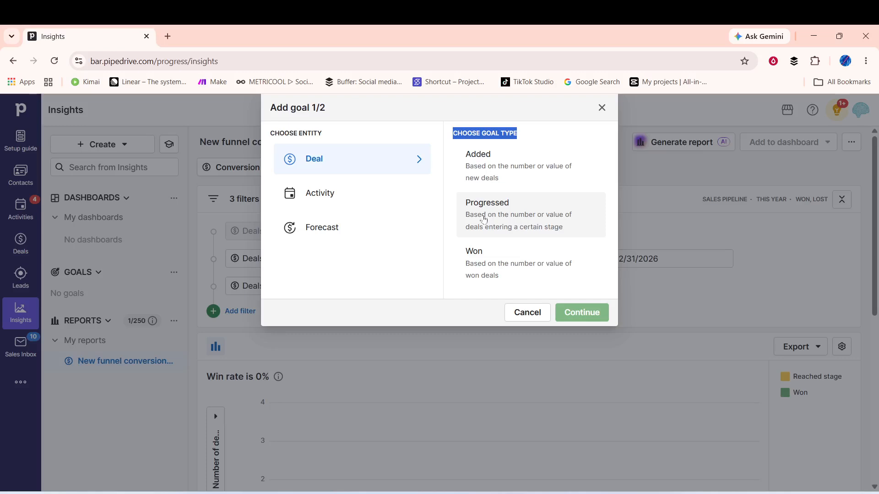
pyautogui.click(484, 228)
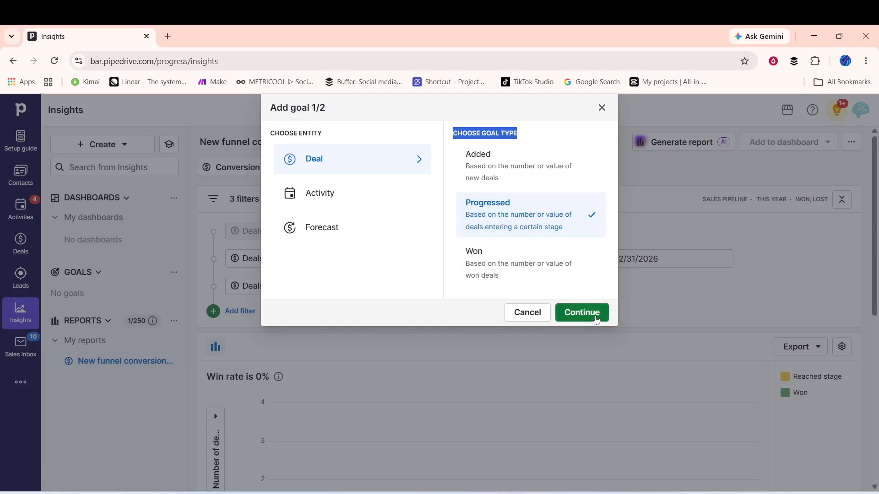
pyautogui.click(596, 319)
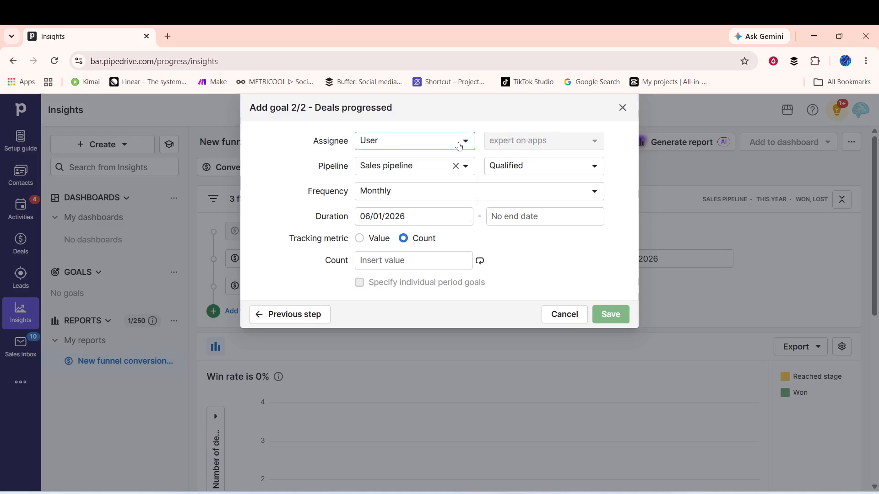
# Step: Try assigning the goal to a team, and return the assignee type to User
pyautogui.click(459, 146)
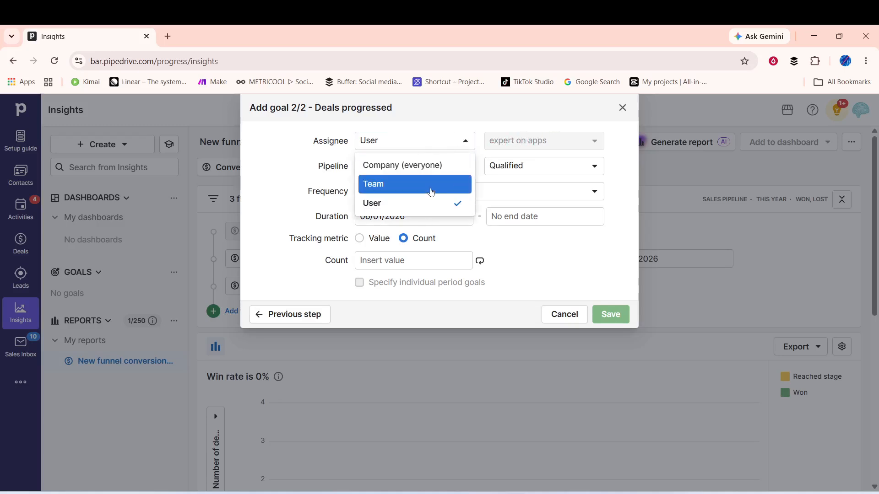
pyautogui.click(430, 192)
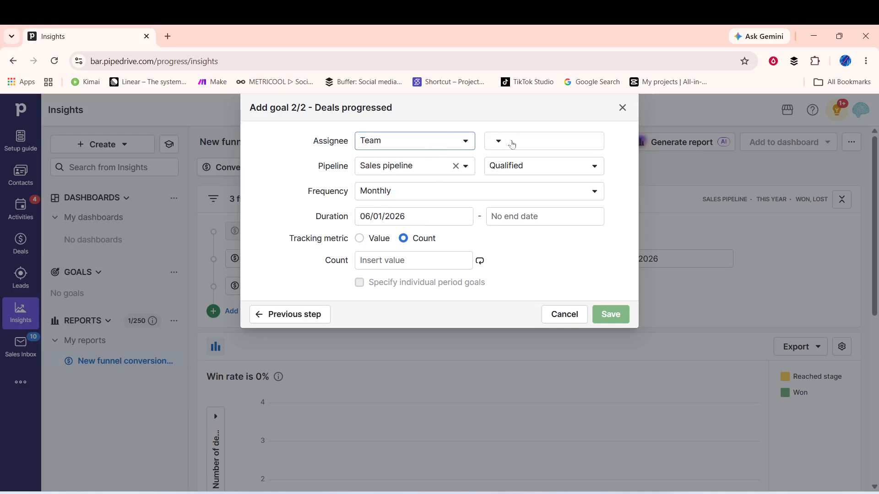
pyautogui.click(511, 143)
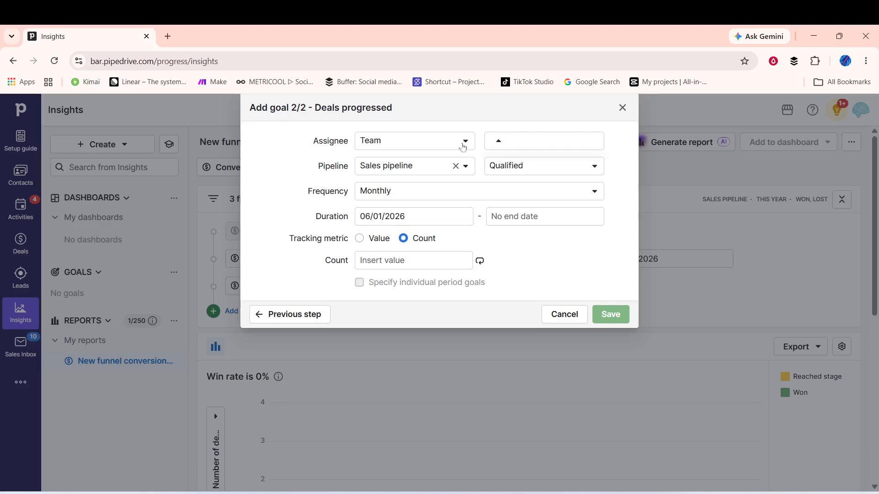
pyautogui.click(462, 142)
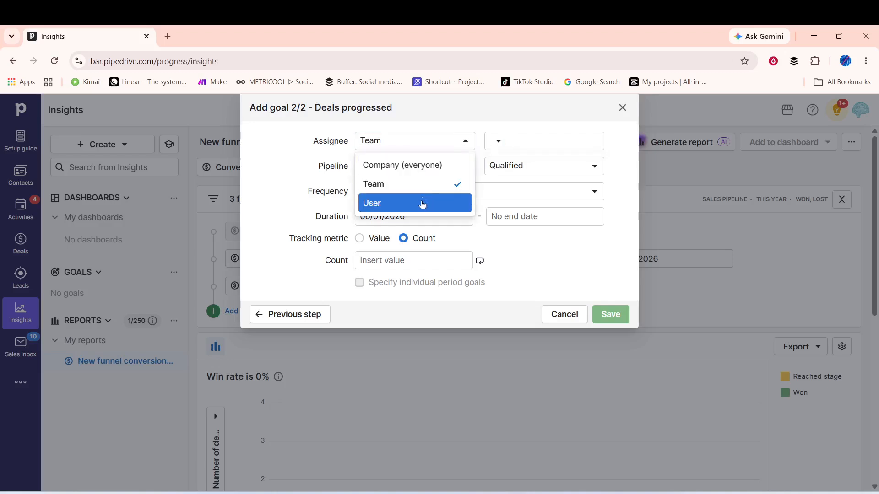
pyautogui.click(422, 204)
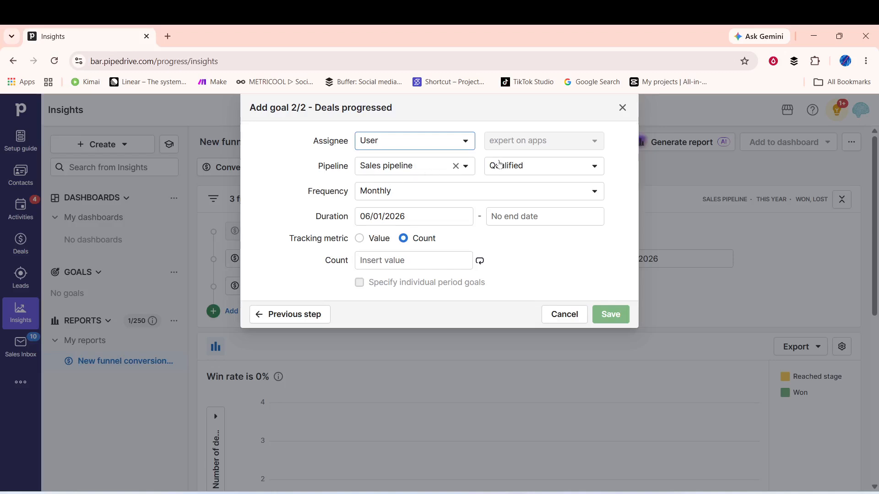
# Step: Set the goal's pipeline stage to Demo Scheduled and its frequency to Yearly
pyautogui.click(500, 166)
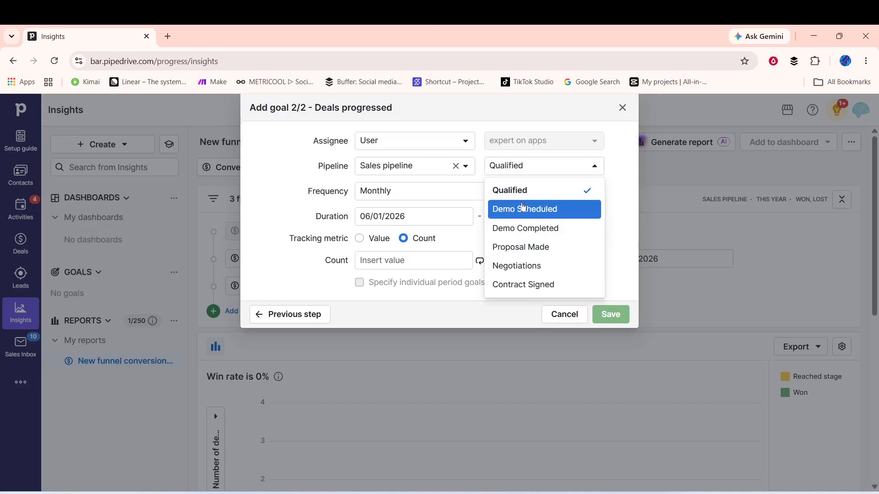
pyautogui.click(523, 208)
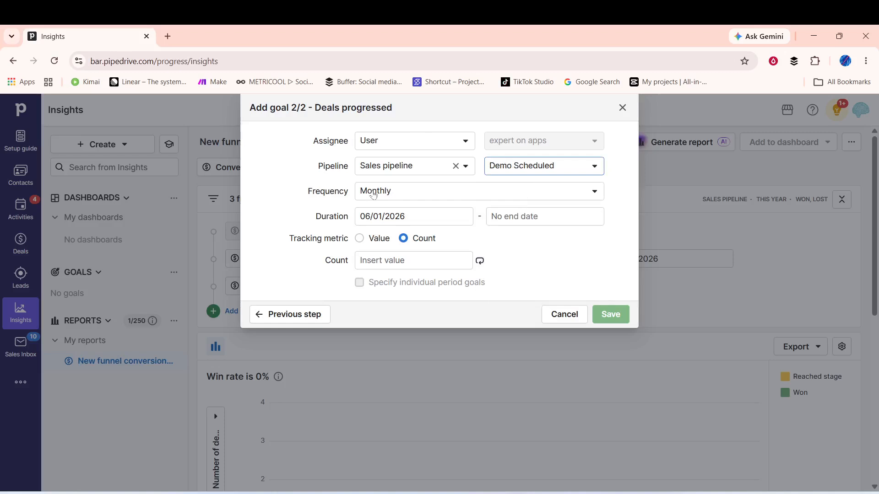
pyautogui.click(373, 194)
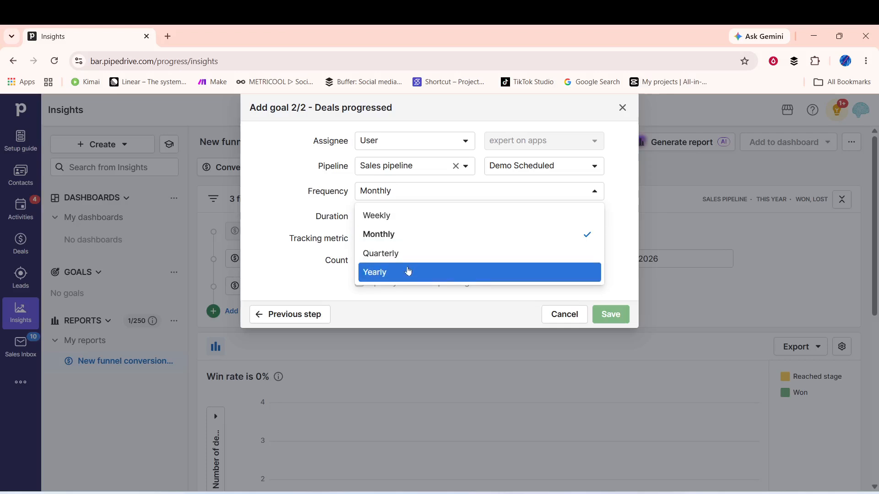
pyautogui.click(408, 271)
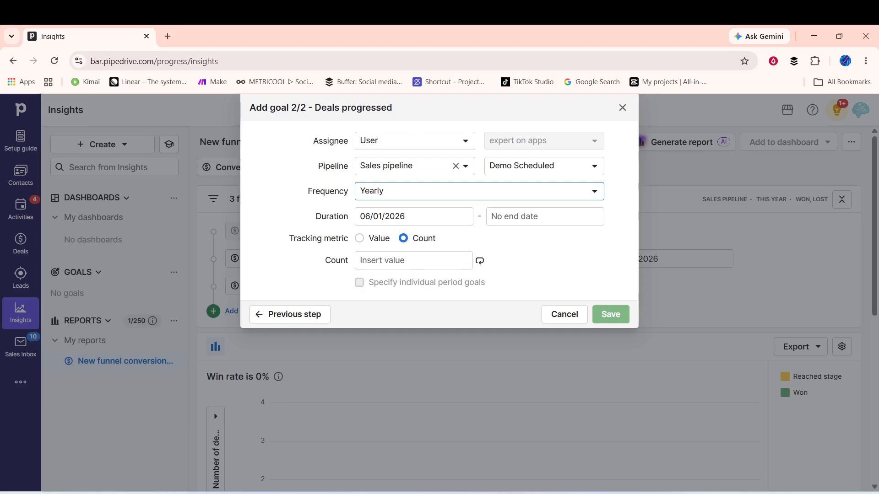
# Step: Set the start date of the goal's duration to 12/31/2026
pyautogui.click(394, 217)
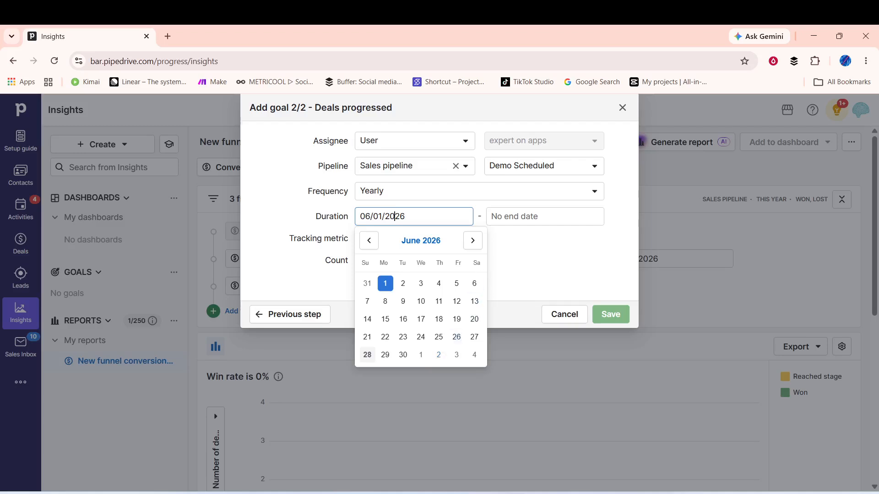
pyautogui.click(476, 241)
pyautogui.click(473, 241)
pyautogui.click(473, 240)
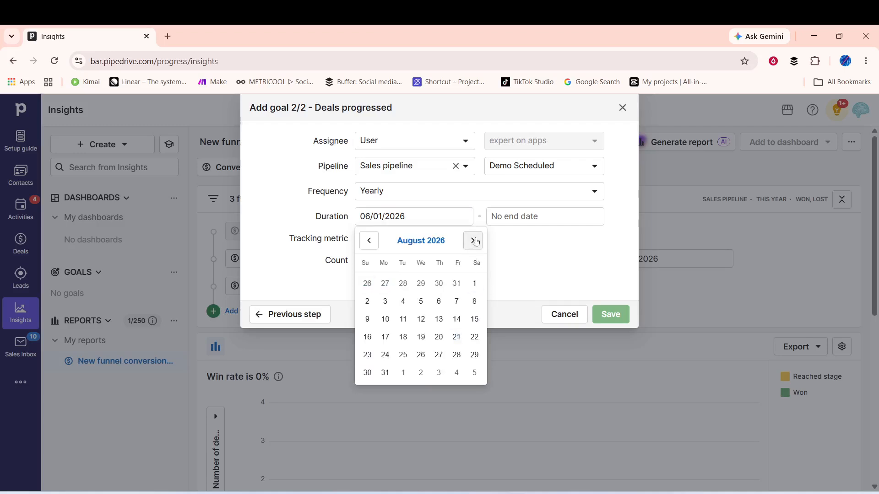
pyautogui.click(474, 241)
pyautogui.click(473, 240)
pyautogui.click(474, 241)
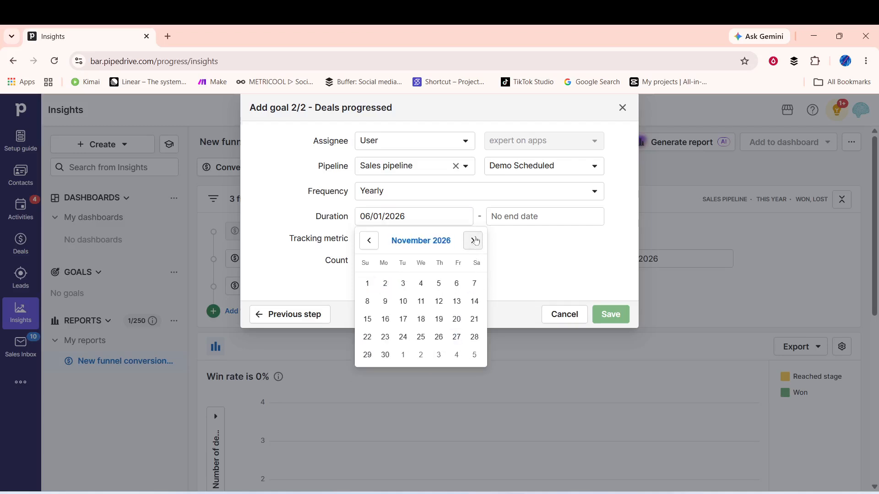
pyautogui.click(476, 241)
pyautogui.click(475, 242)
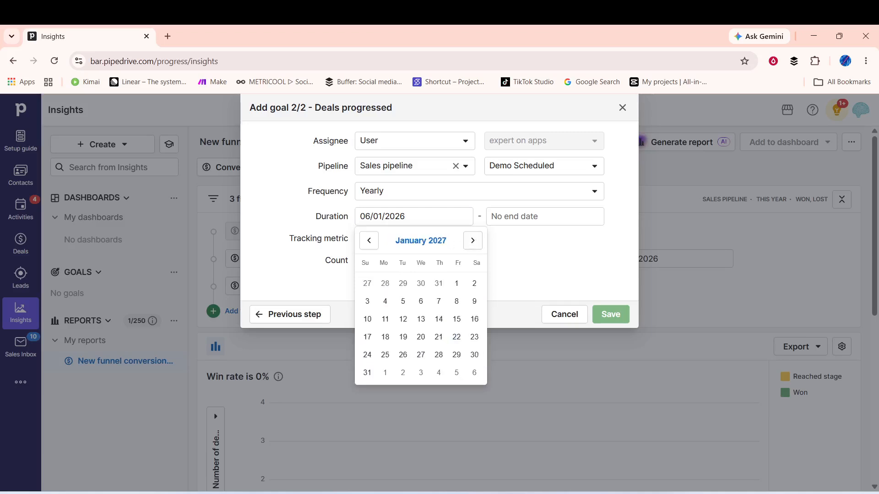
pyautogui.click(365, 241)
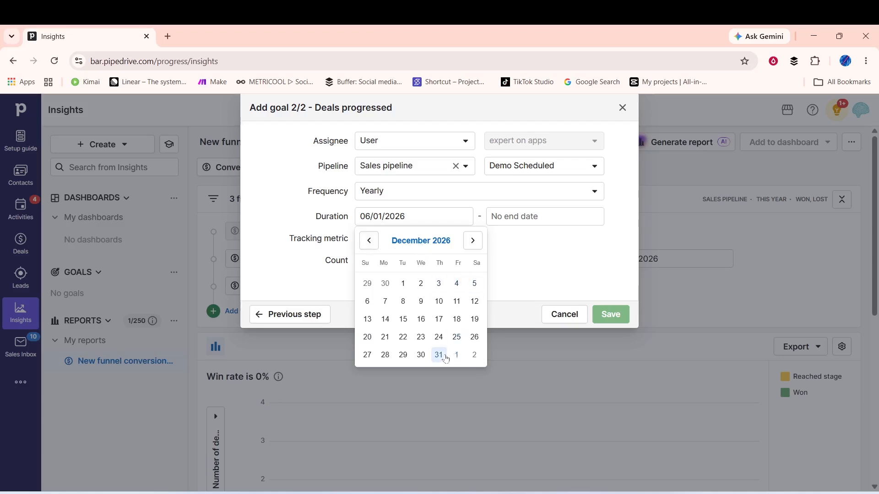
pyautogui.click(439, 355)
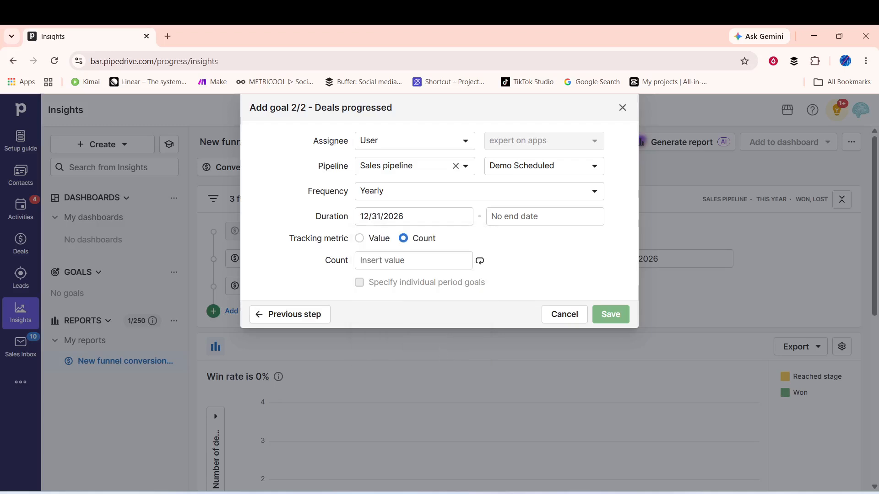
pyautogui.click(526, 216)
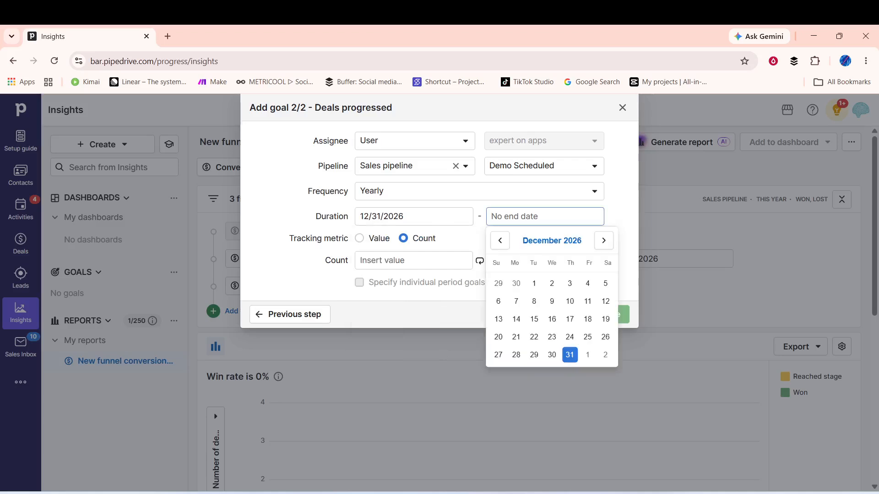
# Step: Set the start date of the goal's duration to 01/01/2026
pyautogui.click(411, 217)
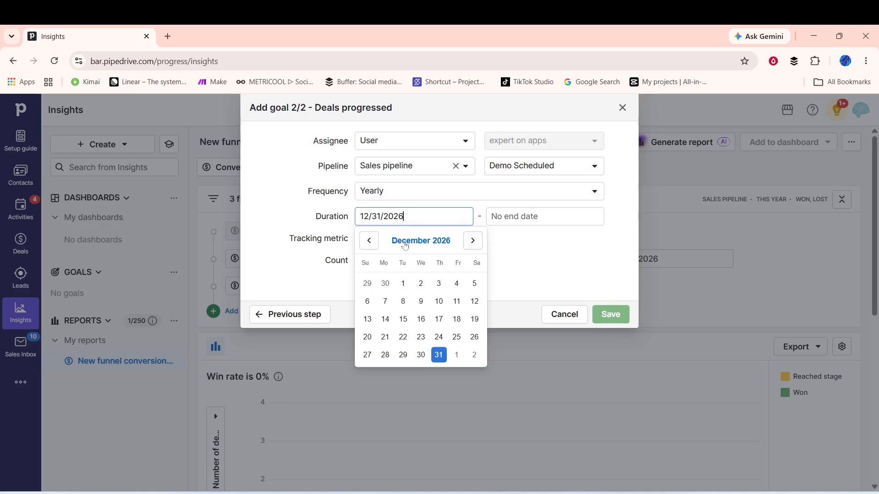
pyautogui.click(369, 241)
pyautogui.click(371, 241)
pyautogui.click(369, 241)
pyautogui.click(369, 241)
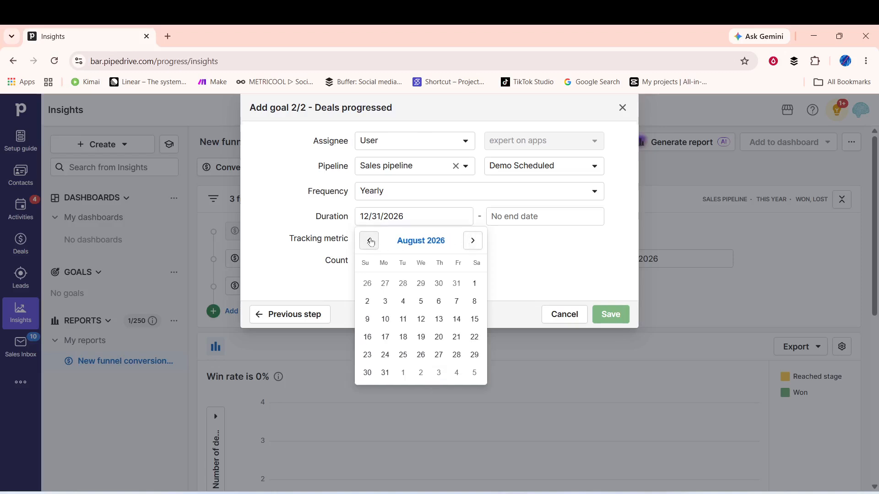
pyautogui.click(369, 241)
pyautogui.click(369, 240)
pyautogui.click(369, 241)
pyautogui.click(369, 241)
pyautogui.click(369, 241)
pyautogui.click(369, 240)
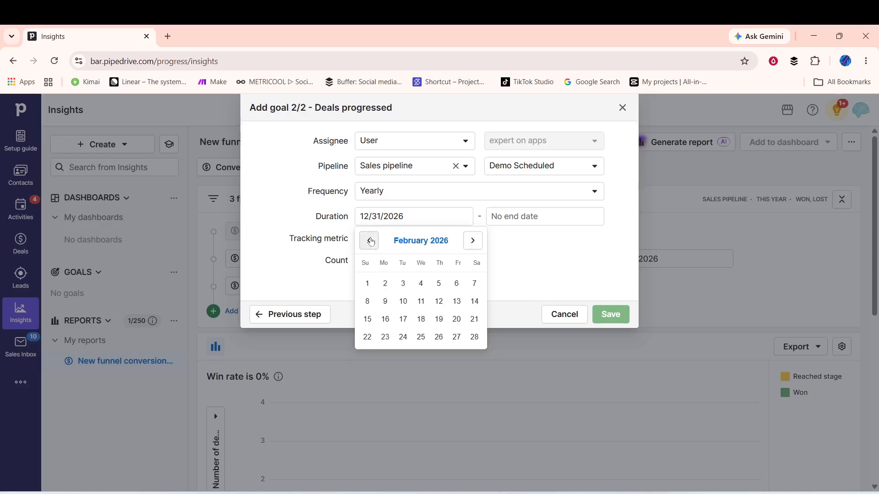
pyautogui.click(370, 241)
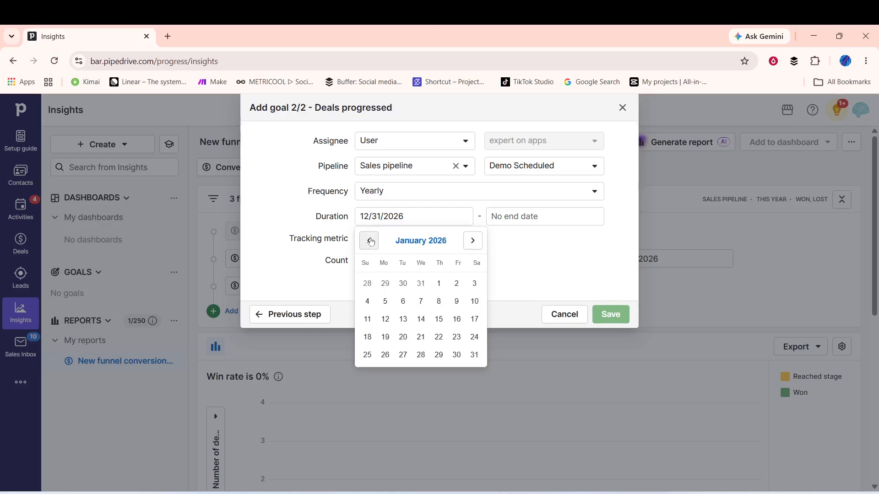
pyautogui.click(369, 241)
pyautogui.click(475, 241)
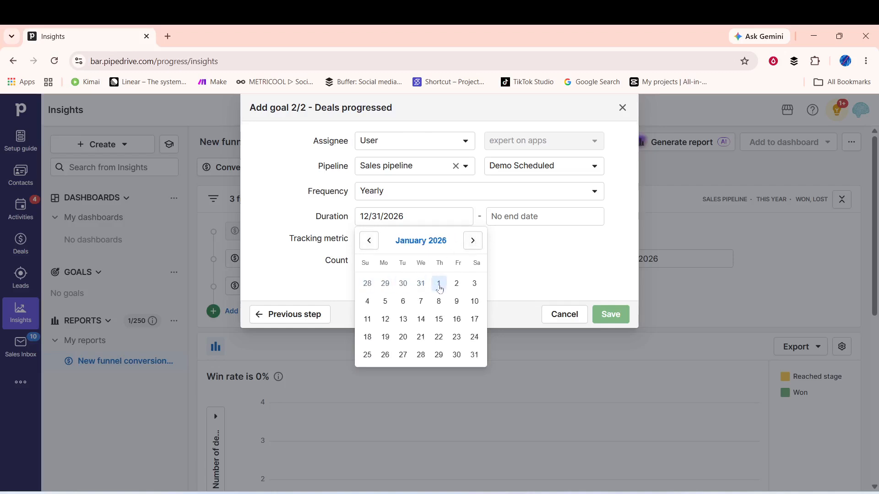
pyautogui.click(439, 284)
# Step: Set the end date of the goal's duration to 01/01/2027
pyautogui.click(544, 216)
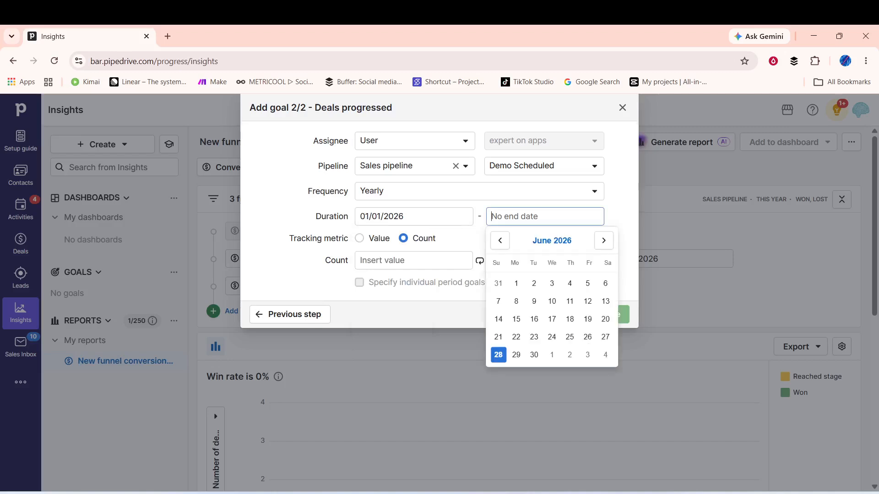
pyautogui.click(611, 248)
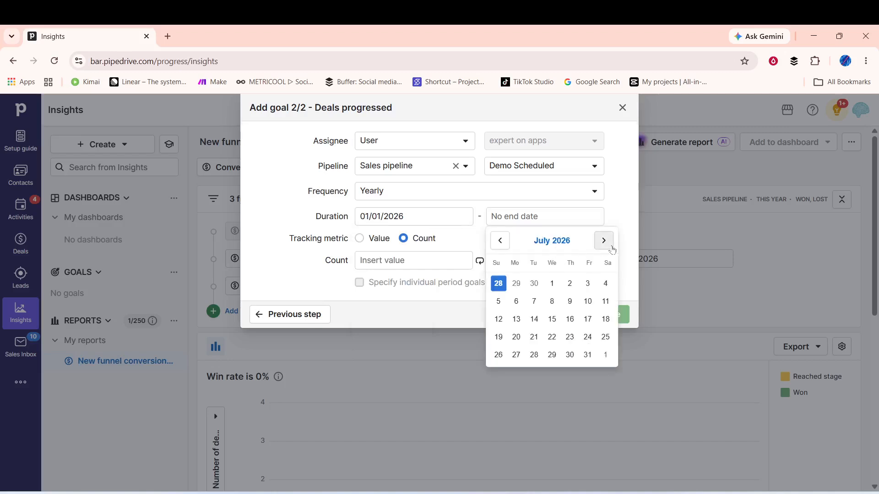
pyautogui.click(611, 248)
pyautogui.click(611, 249)
pyautogui.click(612, 248)
pyautogui.click(612, 249)
pyautogui.click(612, 249)
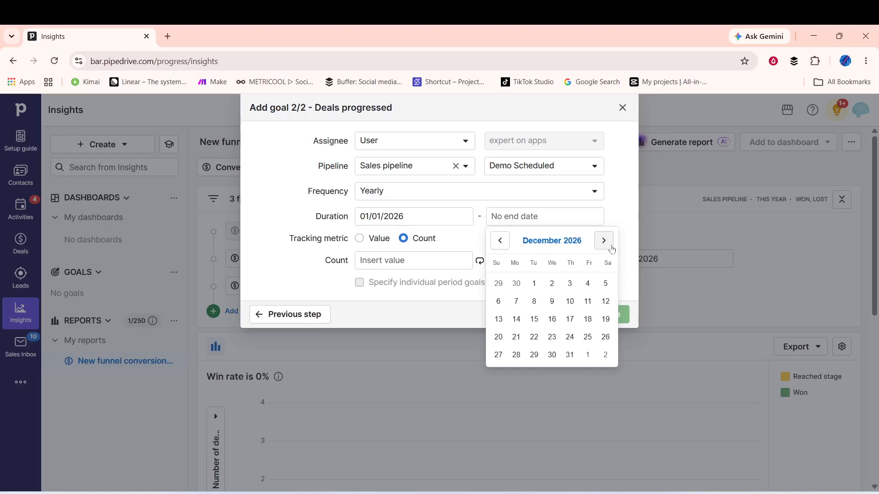
pyautogui.click(611, 248)
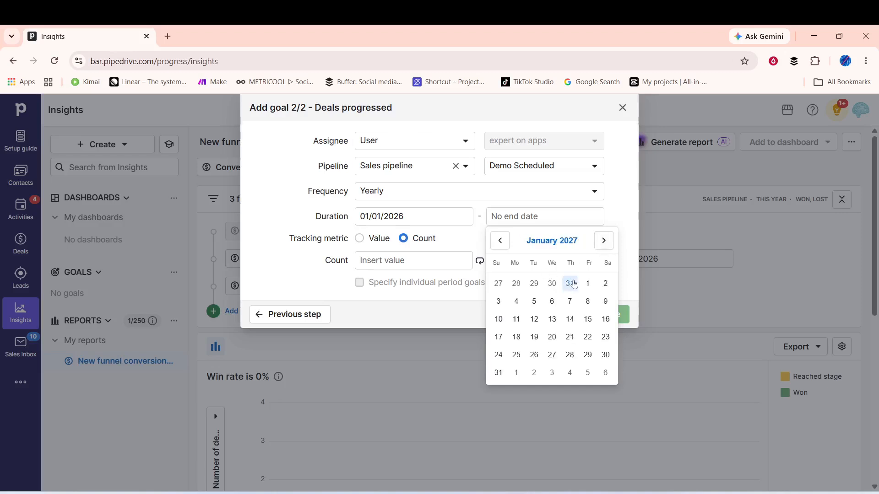
pyautogui.click(588, 283)
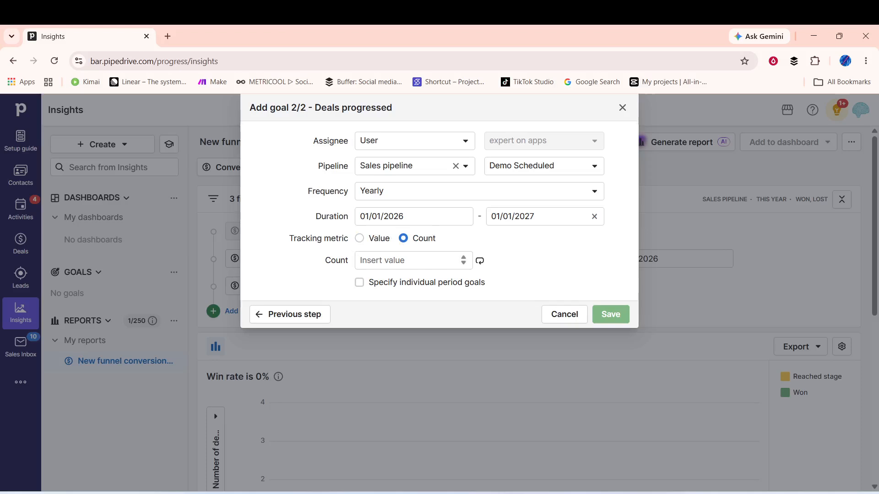
# Step: Set the goal's target count to 3 deals and save the goal
pyautogui.click(403, 260)
pyautogui.click(464, 259)
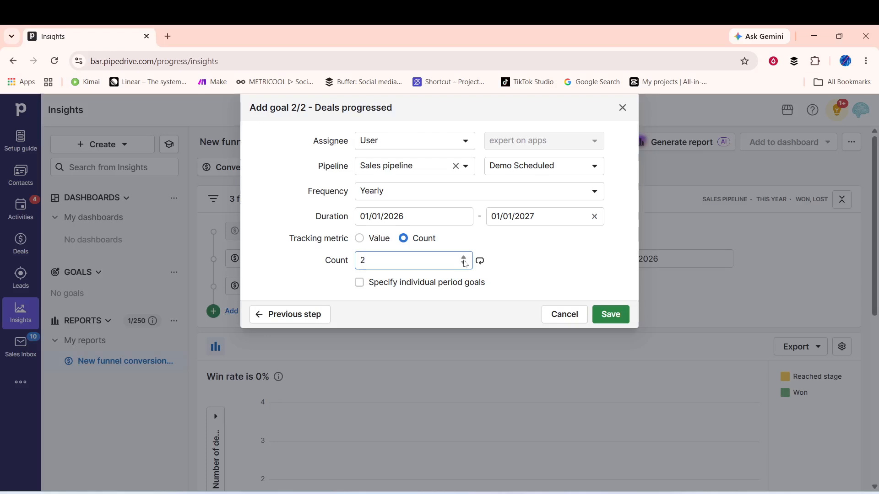
pyautogui.click(463, 258)
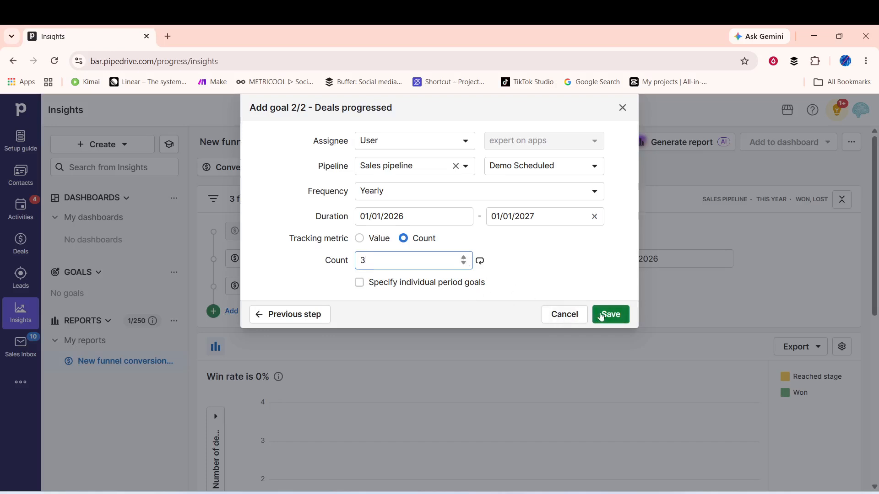
pyautogui.click(601, 316)
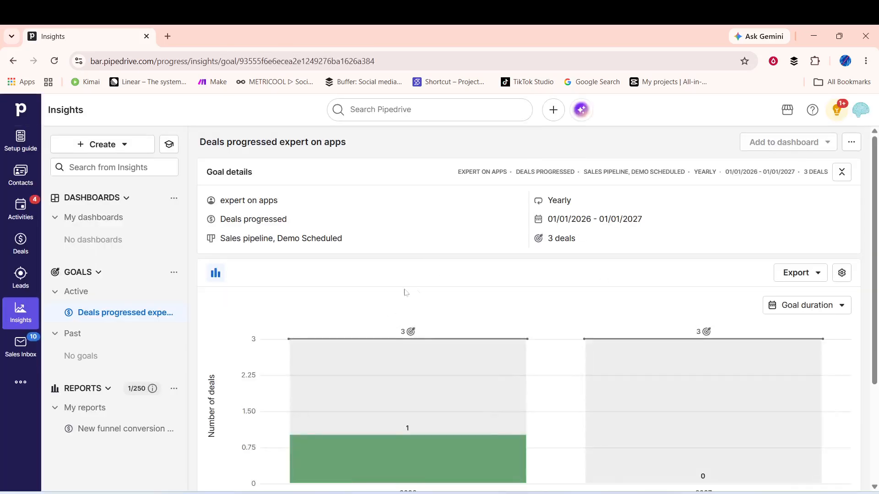
pyautogui.moveTo(453, 351)
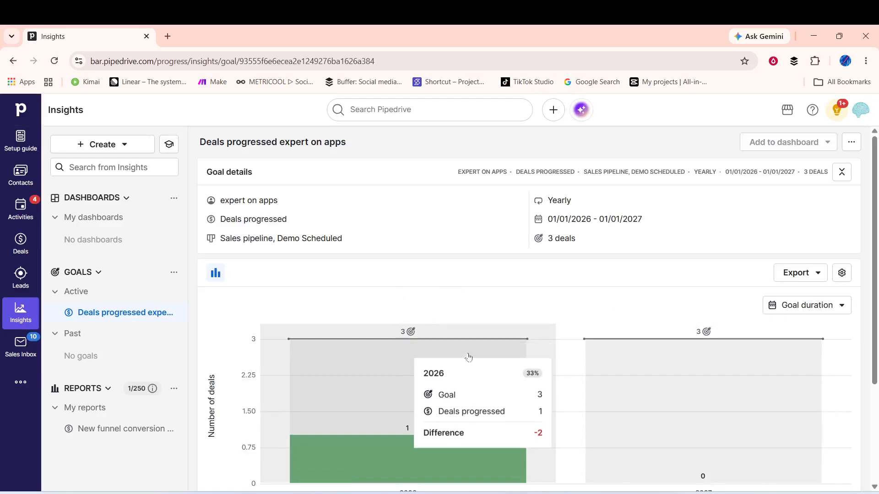